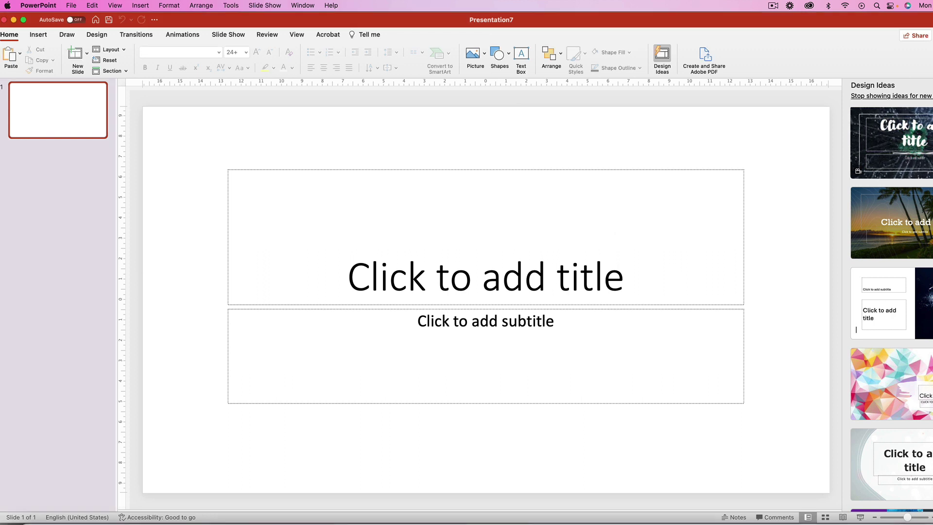
Dismiss the Design Ideas pane so the blank title slide fills the window.
left_click(925, 85)
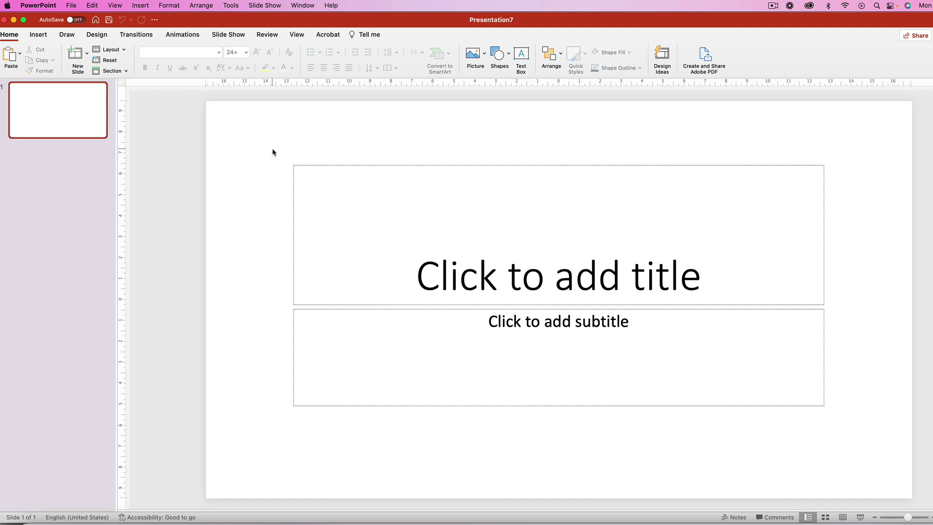
Delete both placeholders, then make the slide portrait Letter Paper (8.5x11 in), scaling content up.
left_click_drag(273, 150, 836, 448)
key("Delete")
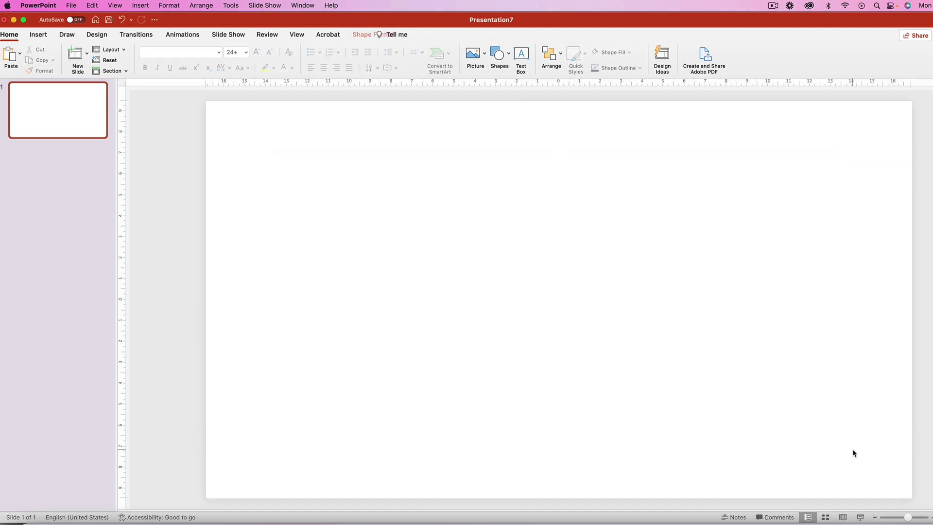
left_click(98, 34)
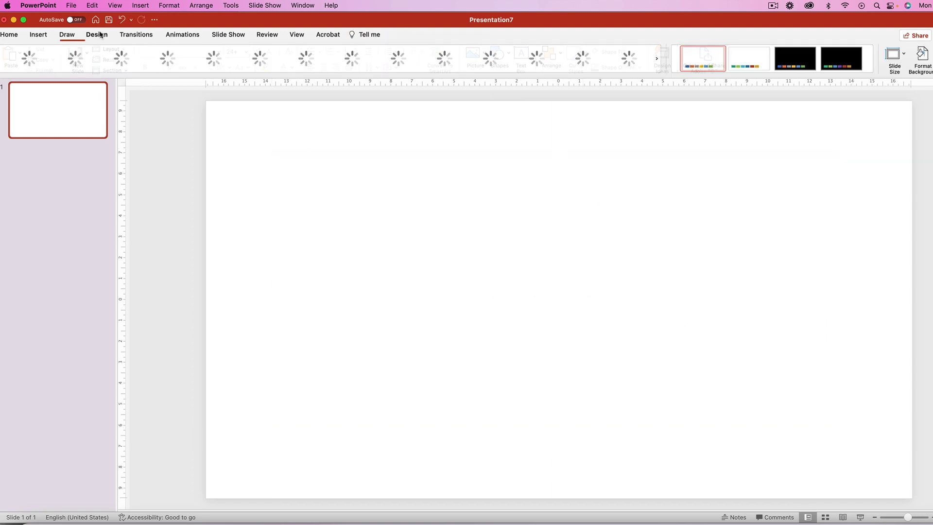
left_click(905, 58)
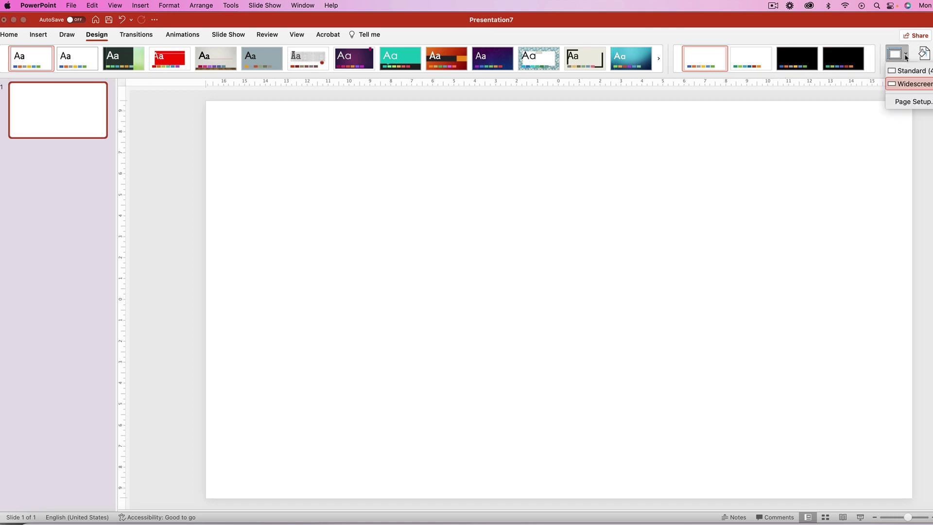
left_click(910, 100)
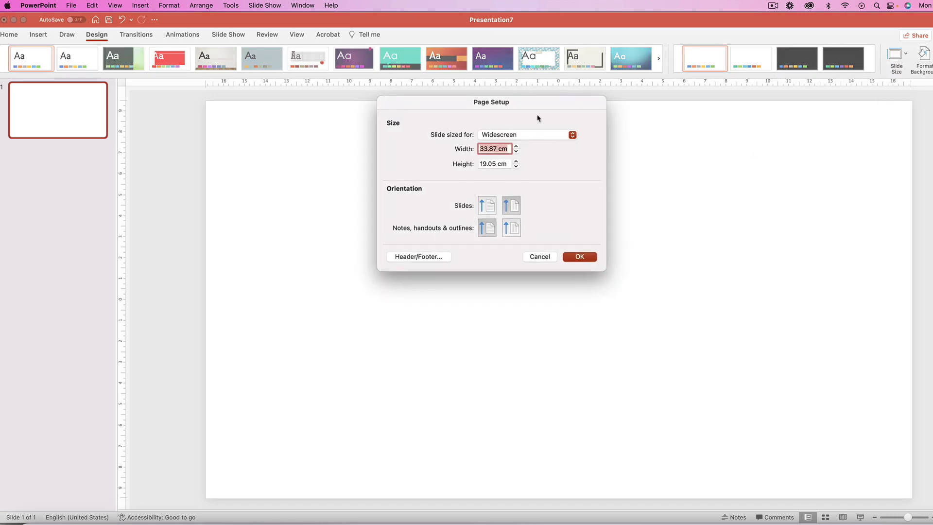
left_click(572, 136)
left_click(510, 20)
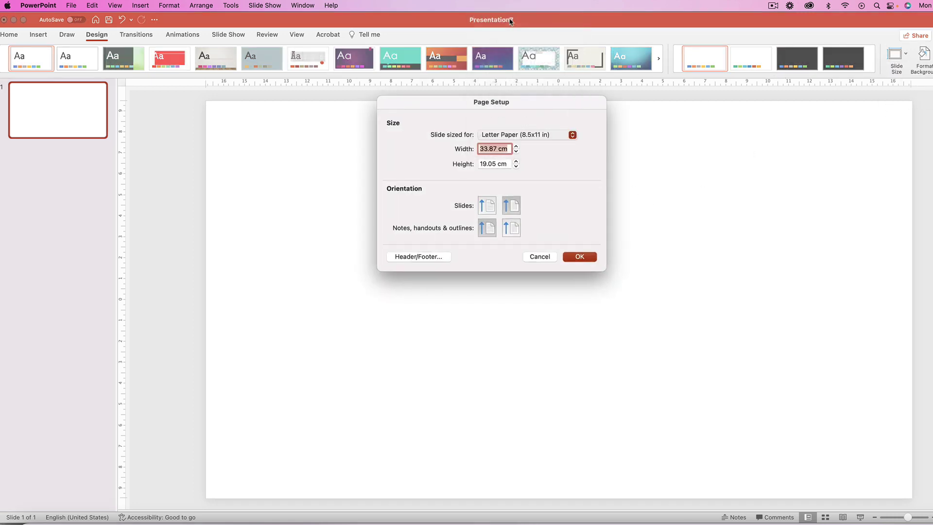
left_click(487, 206)
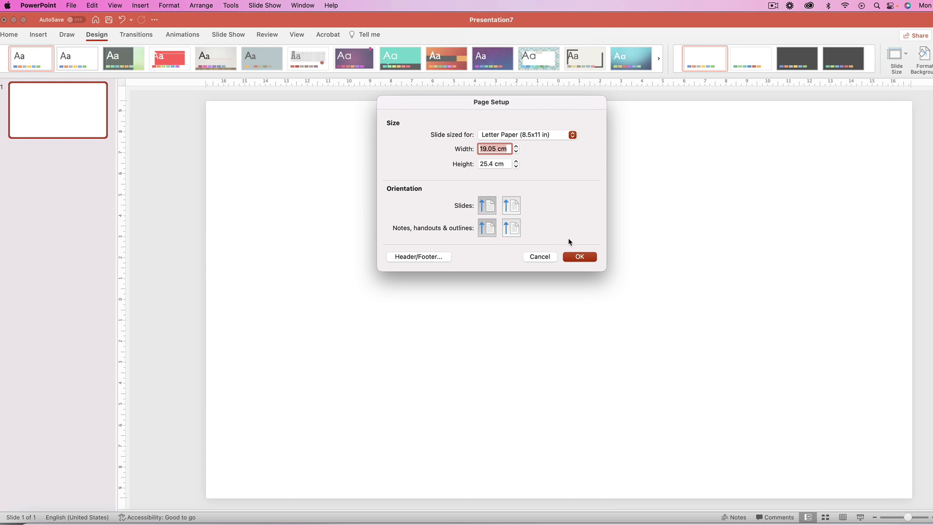
left_click(580, 257)
left_click(479, 209)
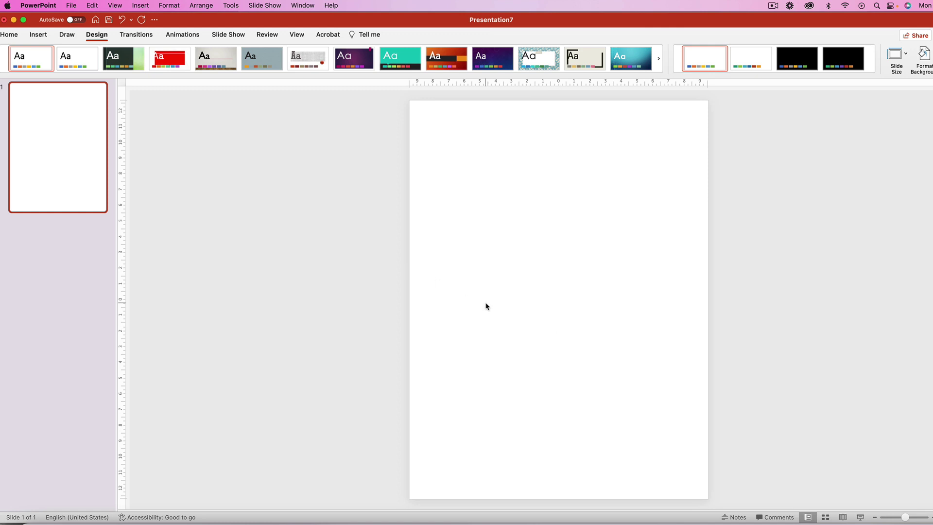
Insert a table with 12 columns using the Insert Table dialog.
left_click(40, 37)
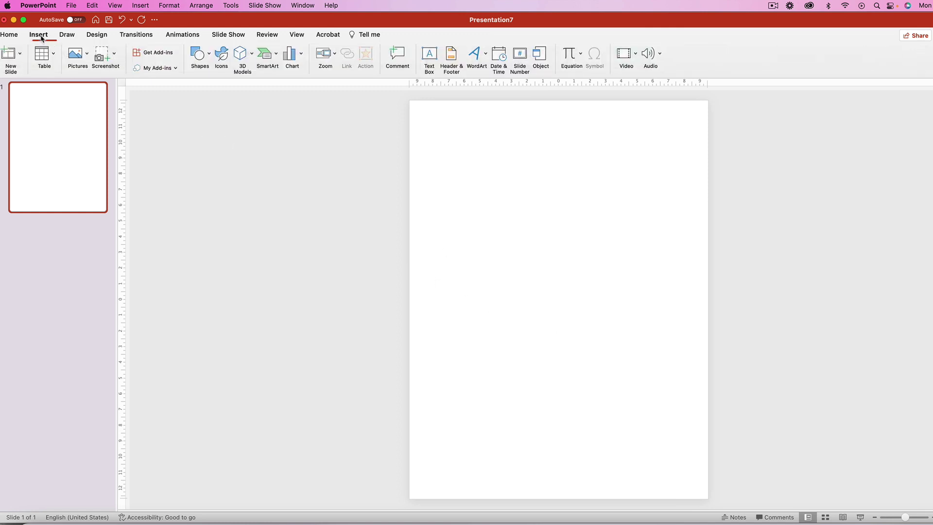
left_click(53, 58)
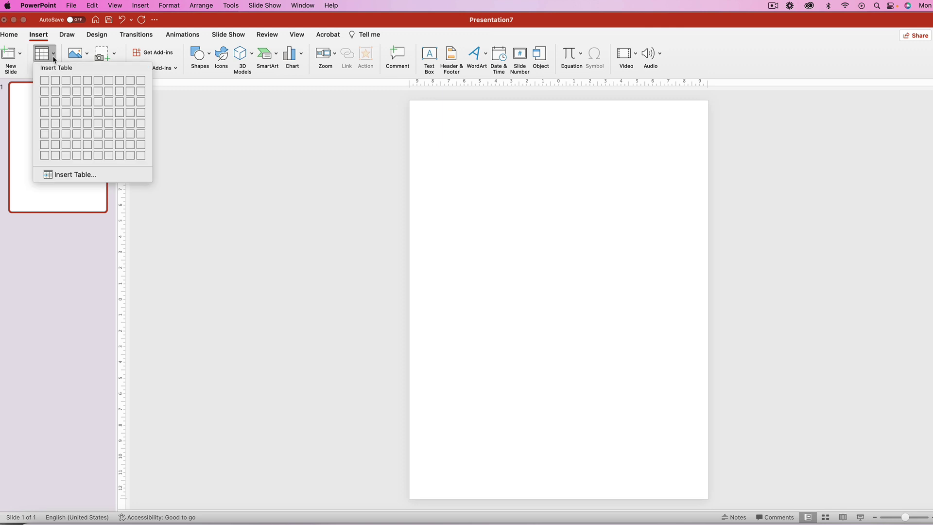
left_click(80, 175)
type("12")
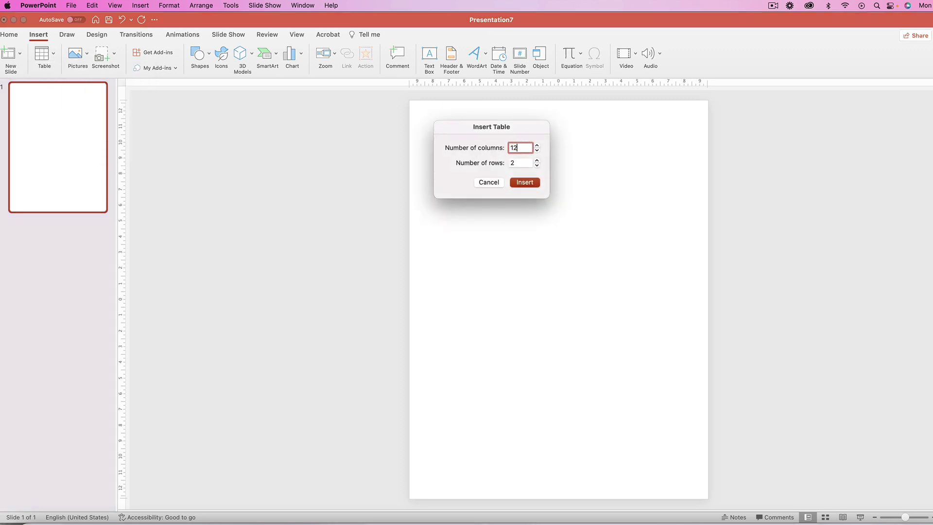
key("Tab")
left_click(526, 183)
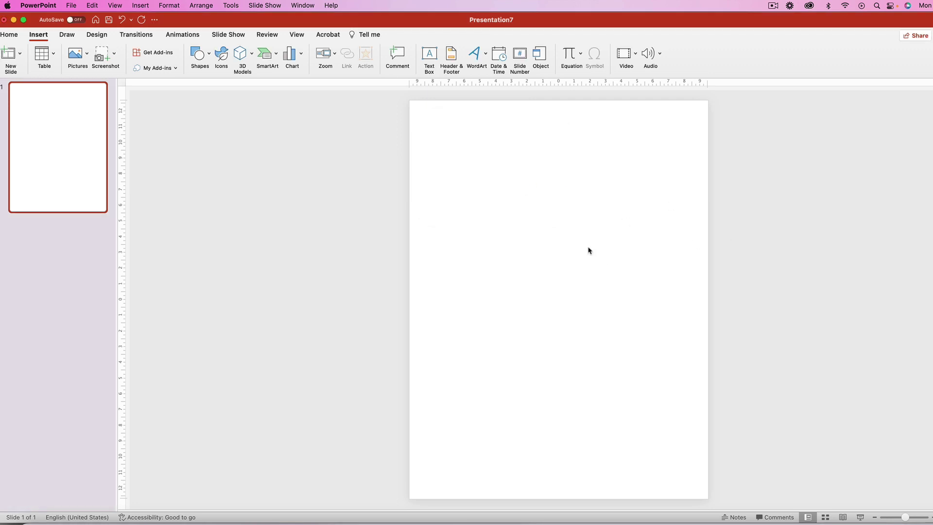
Move the table top-left, apply the first plain gridline style, and widen it to about 17.67 cm.
left_click_drag(573, 232, 531, 117)
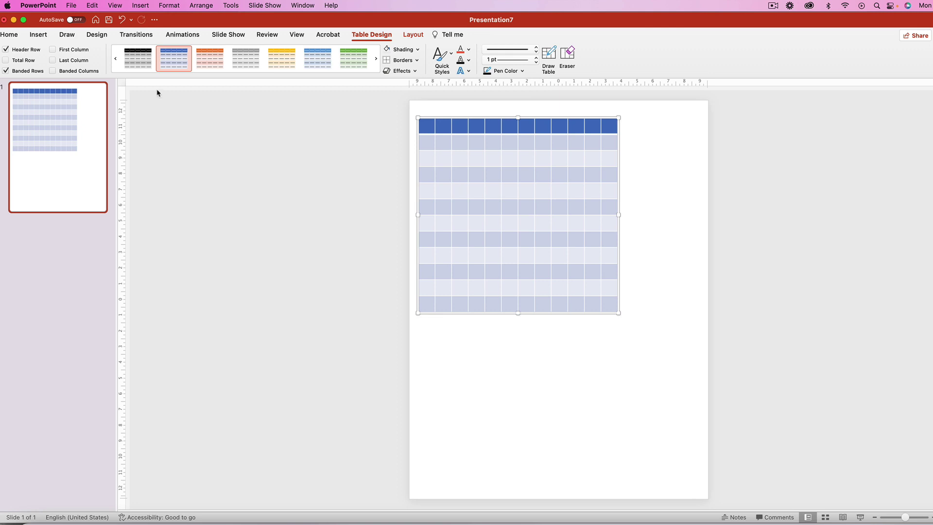
left_click(116, 59)
left_click(116, 58)
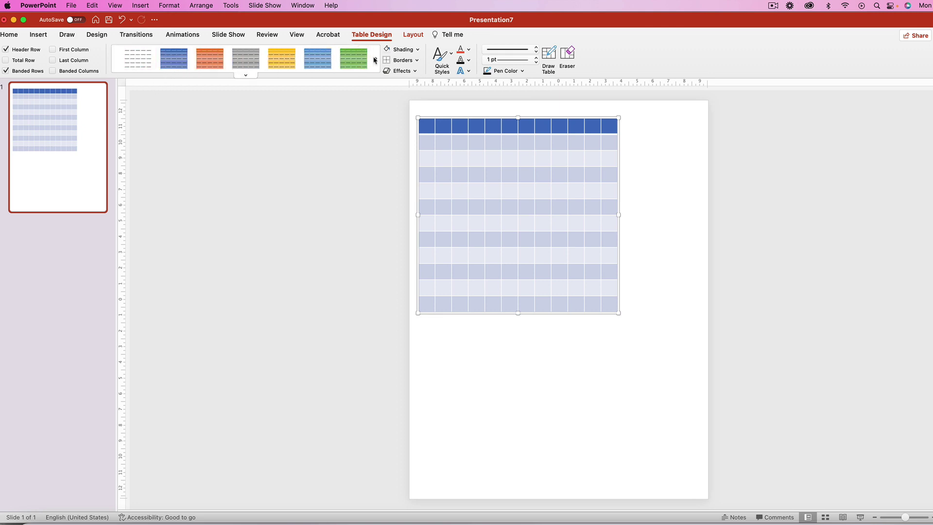
left_click(136, 58)
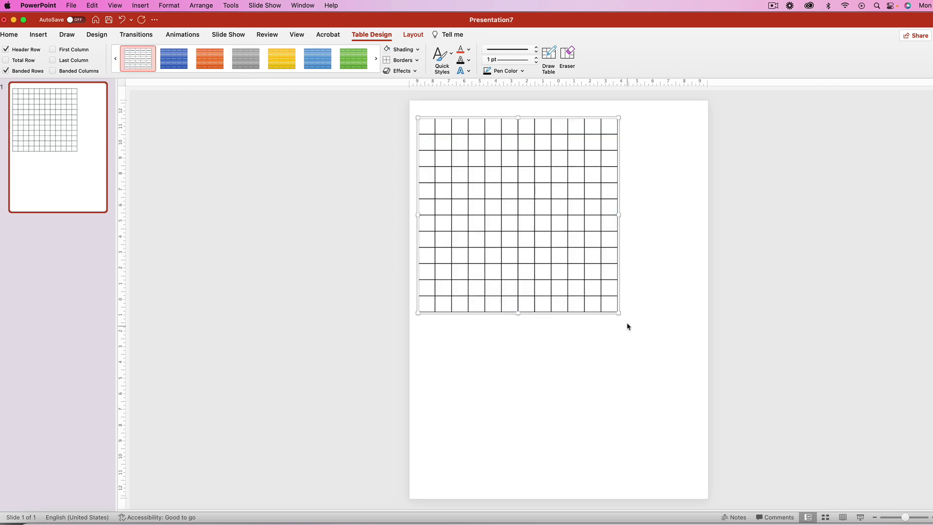
left_click_drag(619, 314, 698, 370)
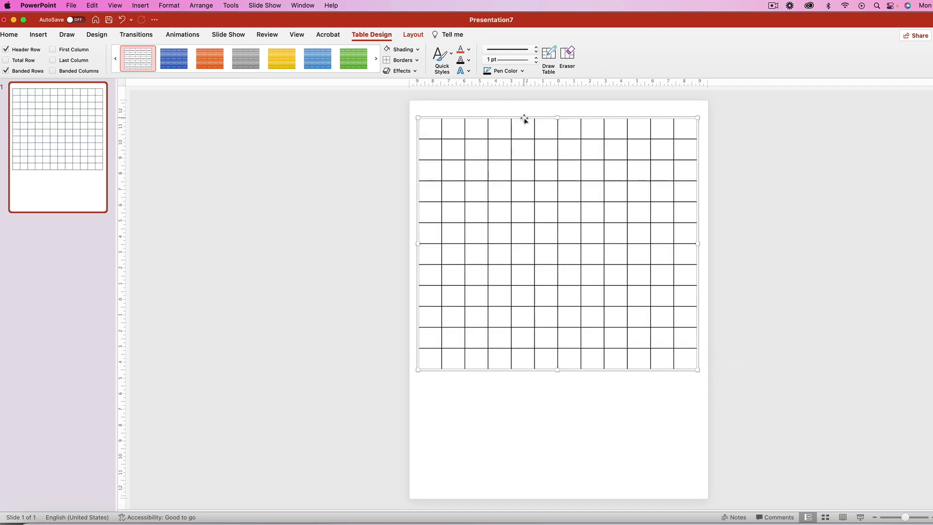
left_click_drag(524, 117, 526, 115)
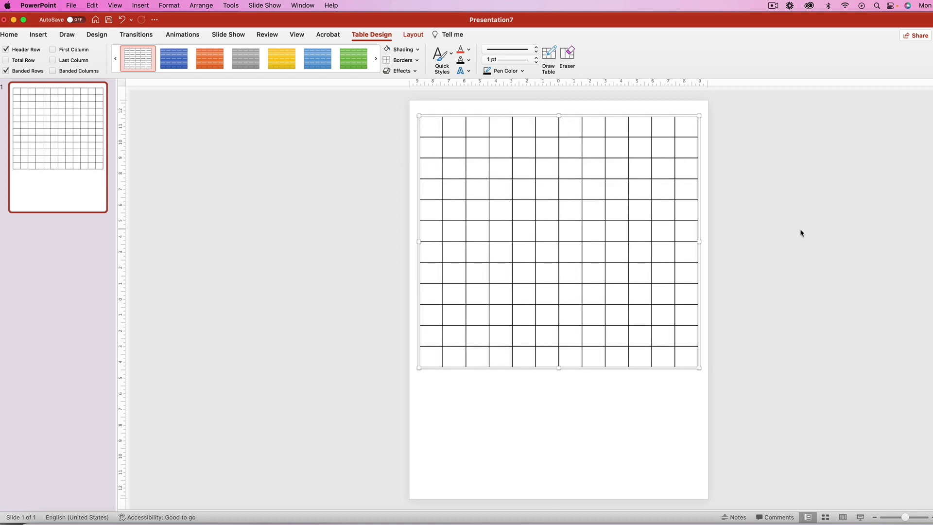
left_click(800, 234)
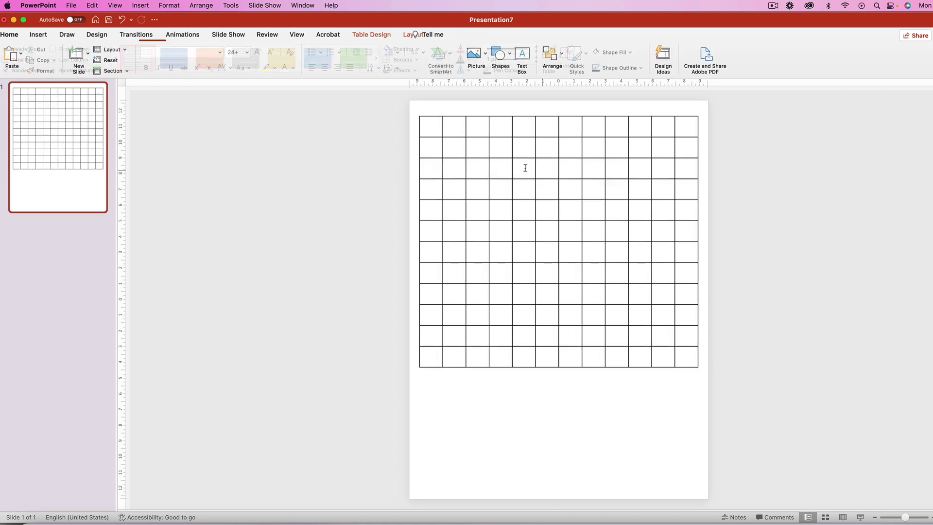
Type S, H, E, L, L, E, Y into row four from column three, then select all table cells.
left_click(475, 191)
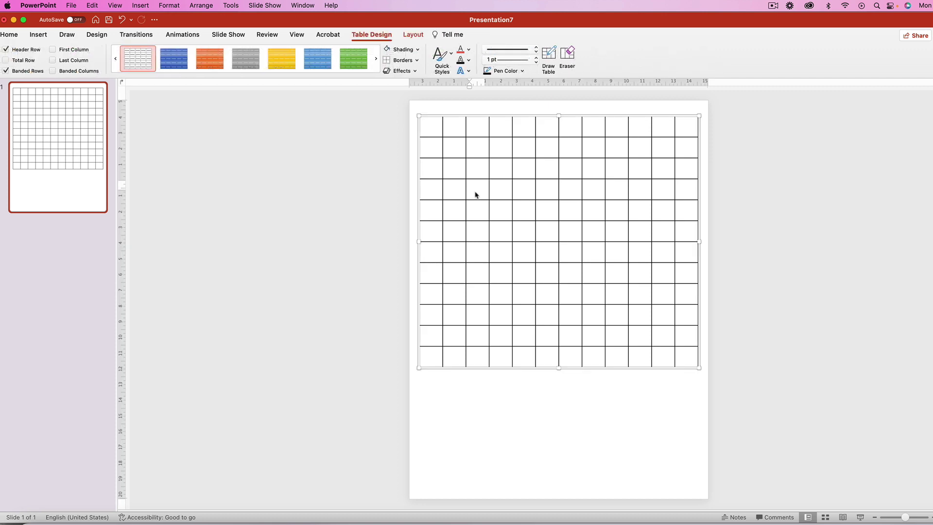
type("s")
key("Tab")
type("h")
key("Tab")
type("e")
key("Tab")
type("ll")
key("Tab")
type("e")
key("Tab")
left_click(430, 127)
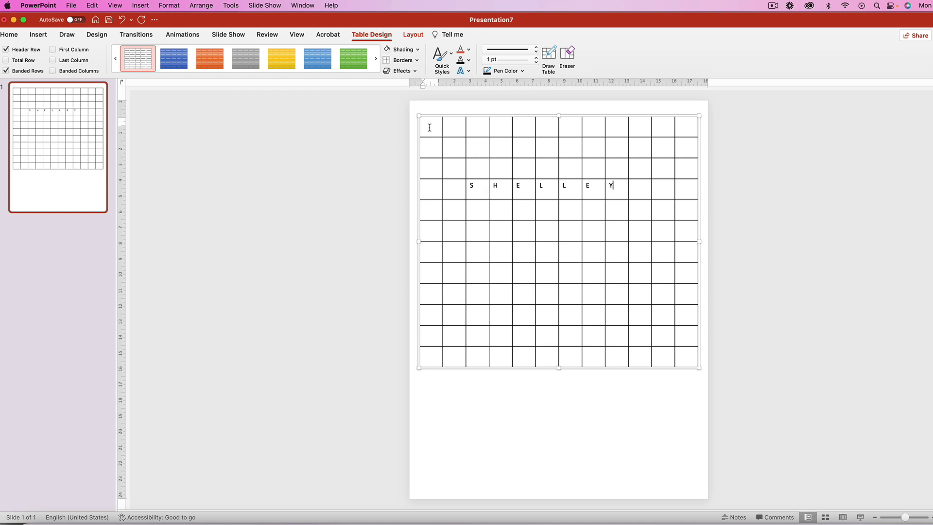
left_click_drag(429, 127, 692, 362)
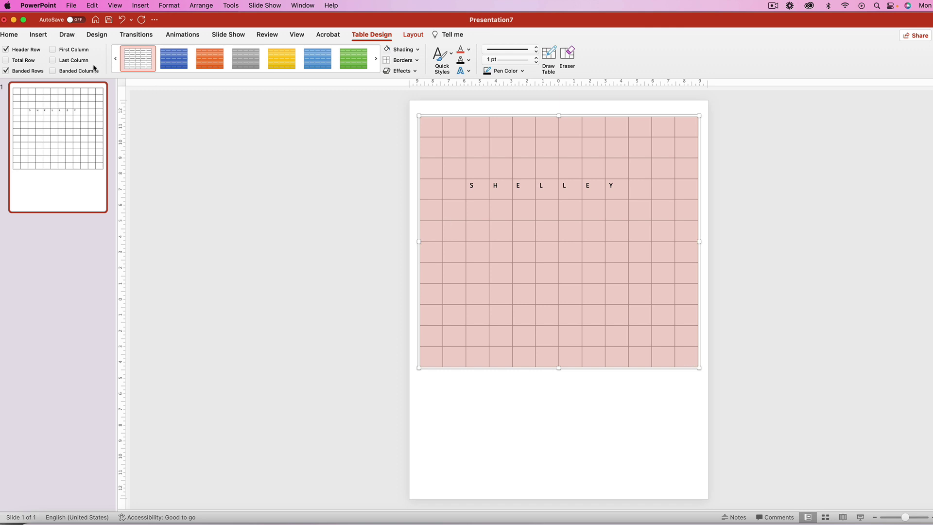
Set the table text to 22 pt and centre it horizontally and vertically in each cell.
left_click(10, 34)
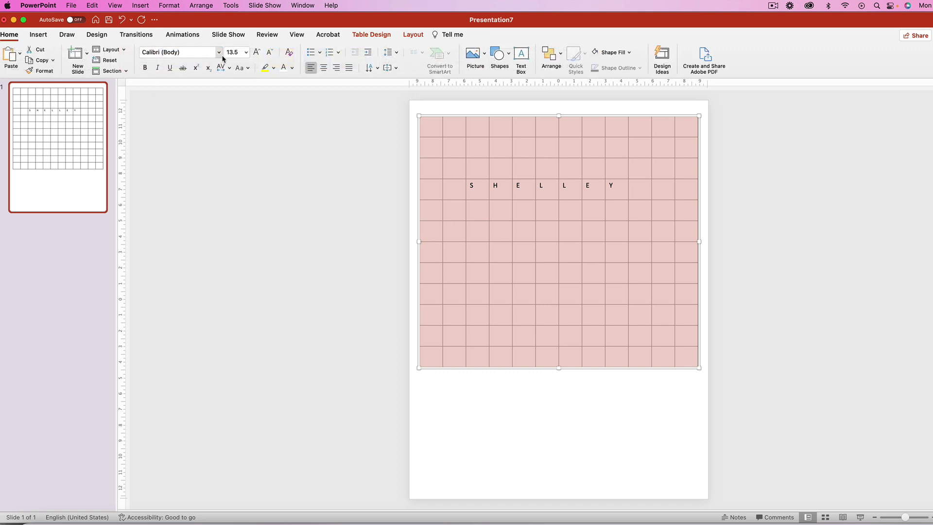
left_click(310, 69)
left_click(246, 54)
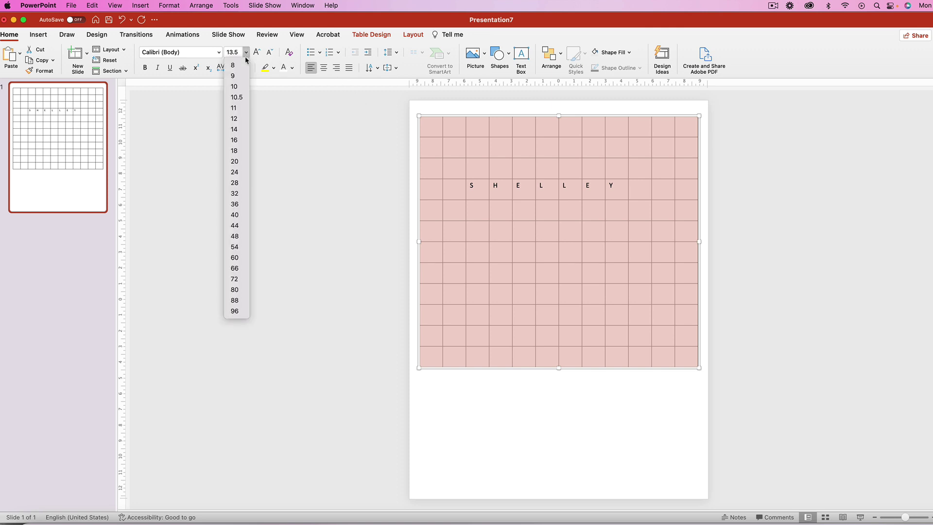
left_click(243, 165)
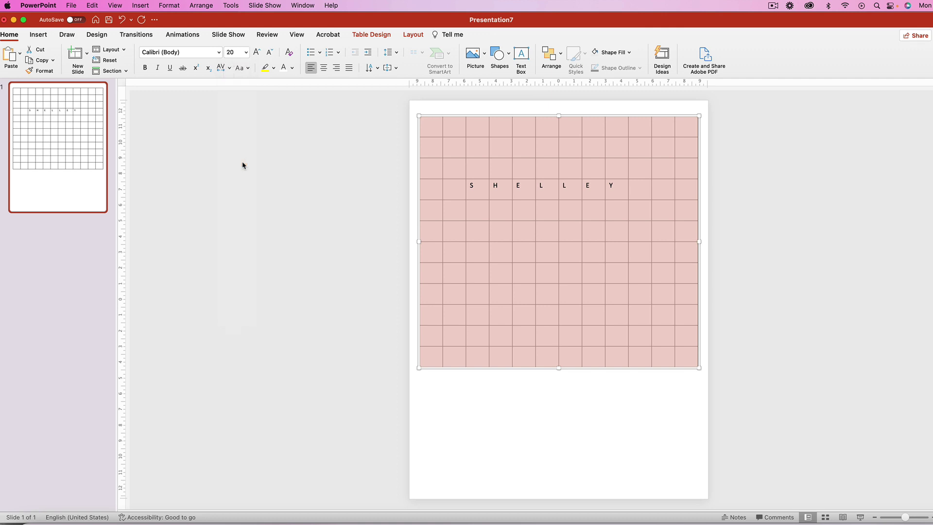
left_click(238, 54)
type("22")
key("Return")
left_click(324, 68)
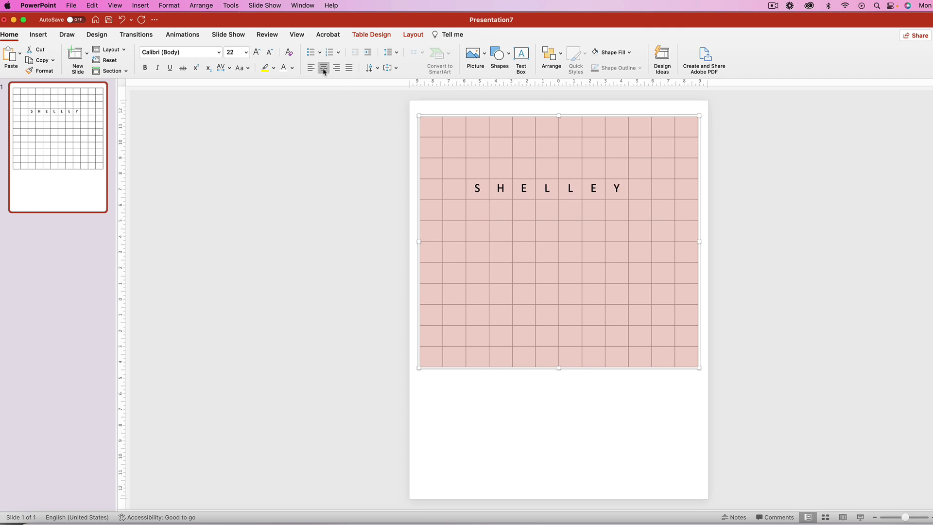
left_click(390, 68)
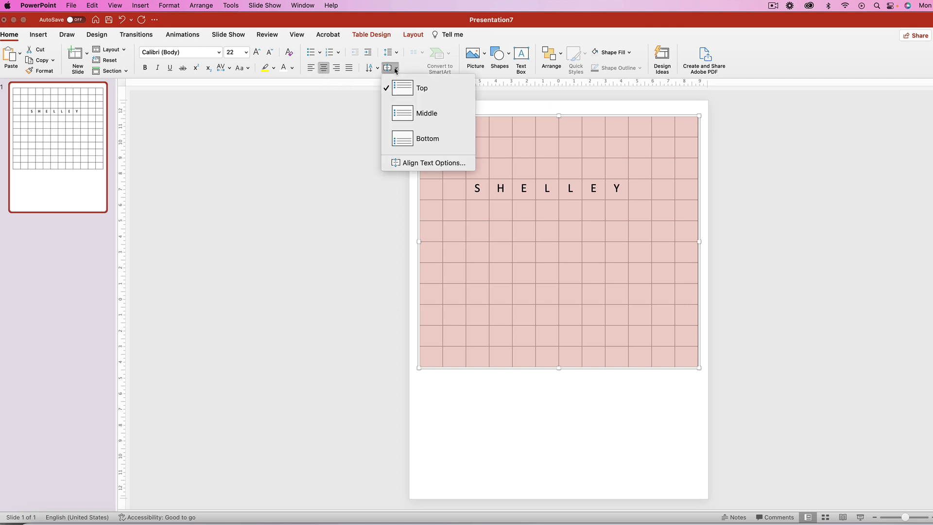
left_click(413, 118)
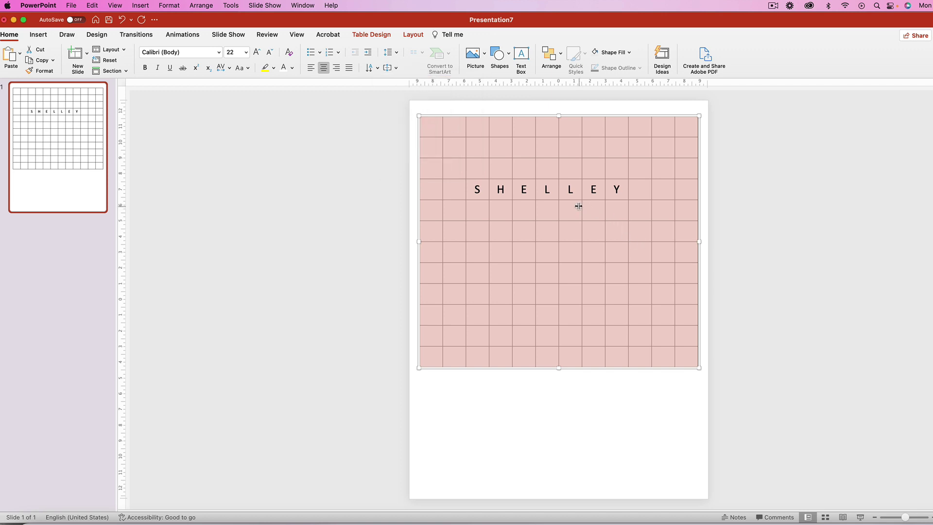
Type N, A, M, E left to right across four cells of row eleven.
left_click(777, 275)
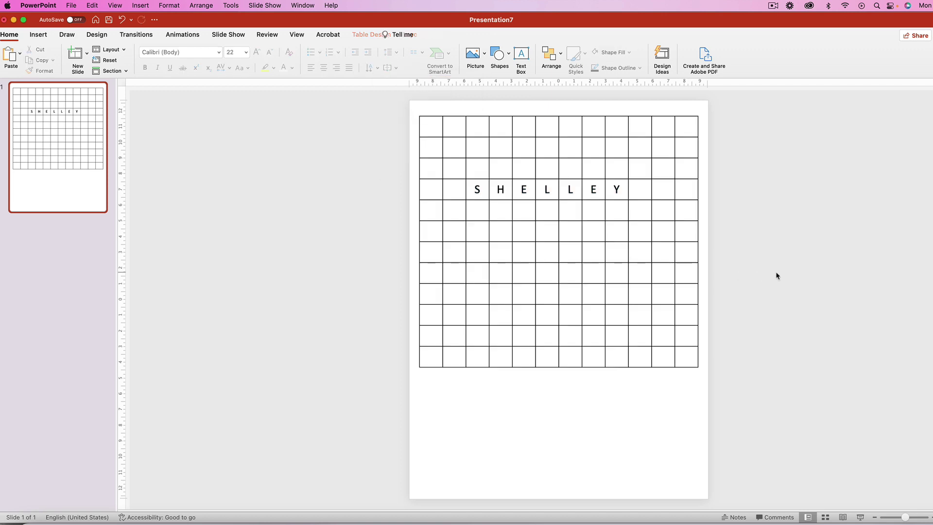
left_click(593, 337)
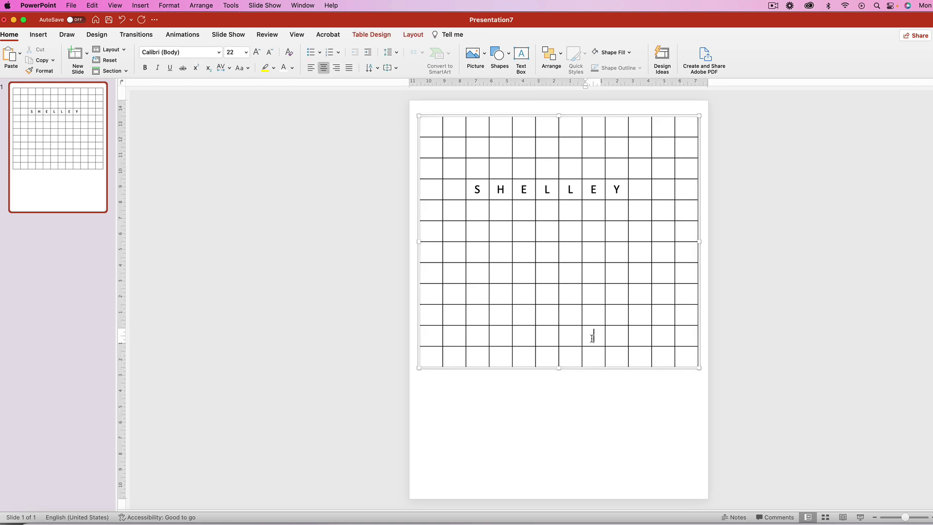
type("N")
key("Tab")
type("A")
key("Tab")
type("M")
key("Tab")
type("E")
Type N, A, M, E right to left in row eight so it reads EMAN.
left_click(545, 275)
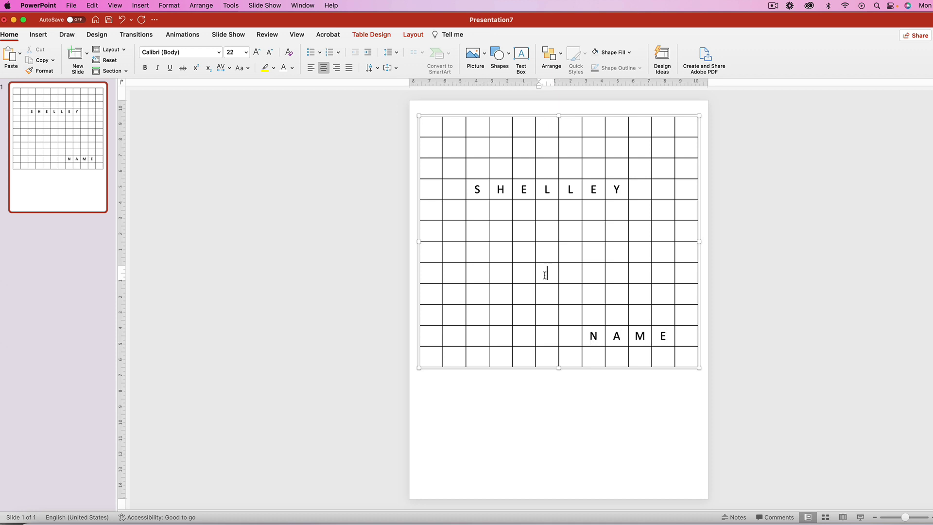
type("N")
key("Left")
type("A")
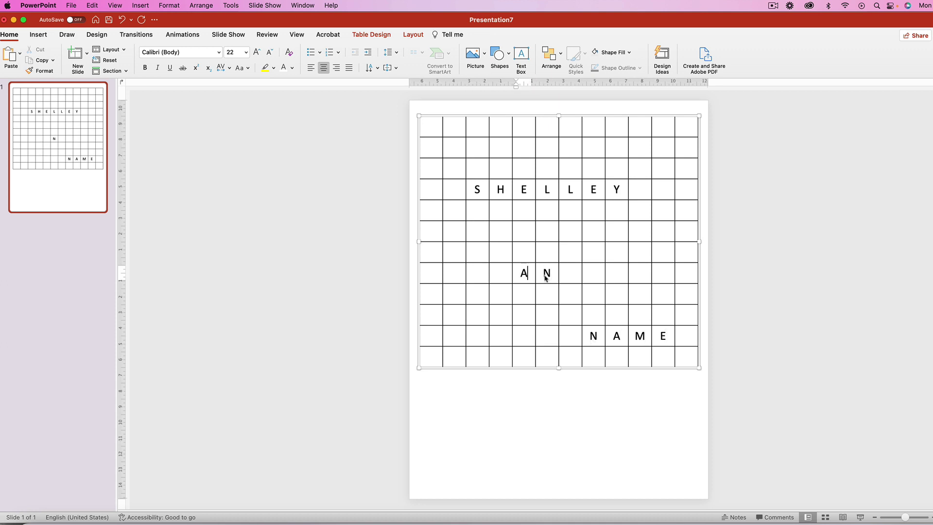
key("Left")
type("M")
key("Left")
type("E")
left_click(823, 240)
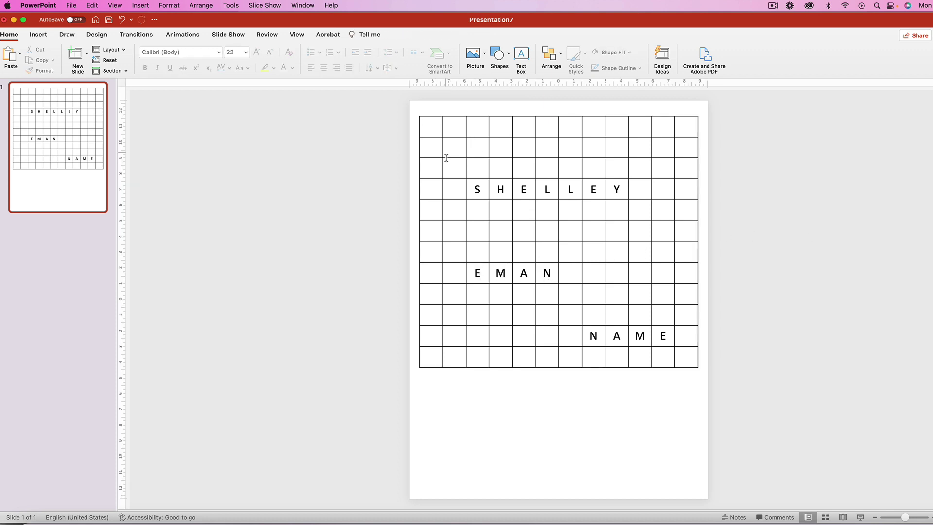
Enter filler letters Q, L, I, W in the top row's fifth to eighth cells, fixing a typo.
left_click(524, 128)
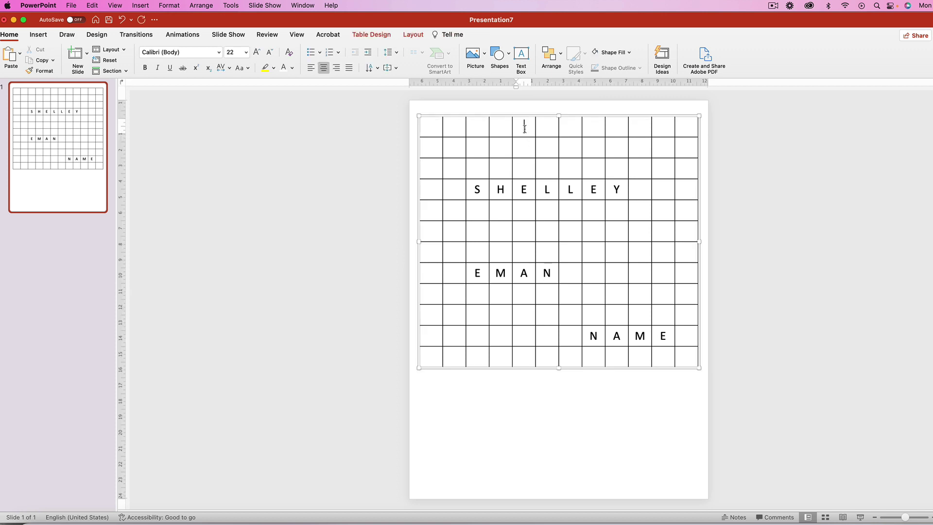
type("Q")
left_click(545, 130)
type("Lo N")
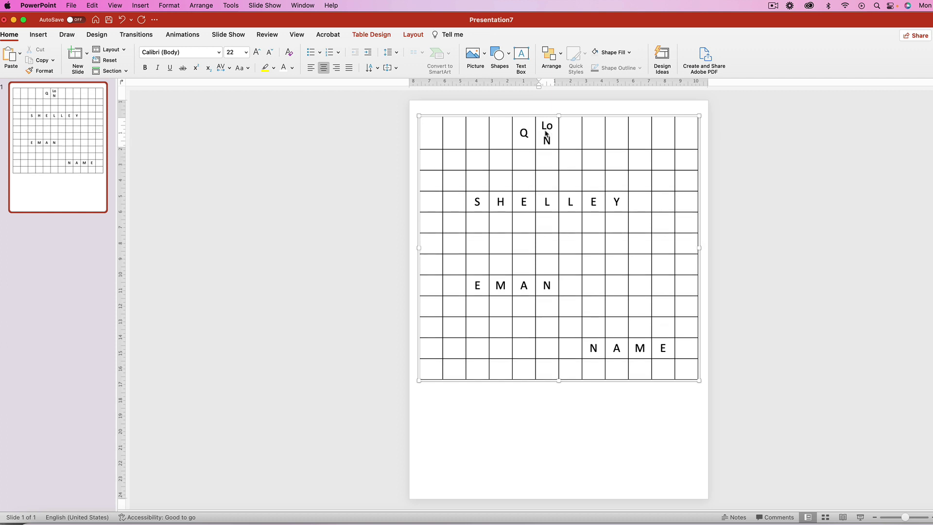
type("vw")
key("BackSpace")
key("BackSpace")
key("BackSpace")
key("BackSpace")
key("BackSpace")
key("BackSpace")
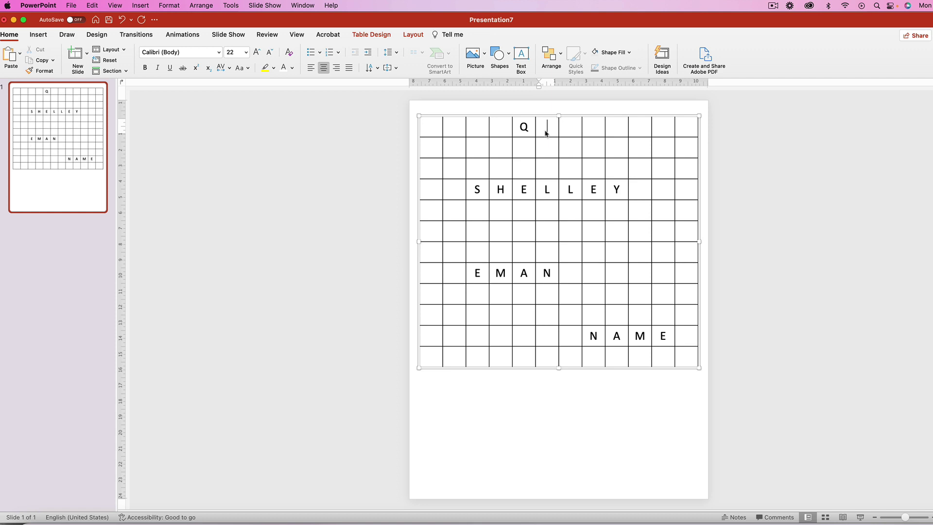
type("L")
key("Tab")
type("I")
key("Tab")
type("W")
Finish the top row with filler letters X, Q, Y, T in columns nine to twelve.
key("Tab")
type("X")
key("Tab")
type("Q")
key("Tab")
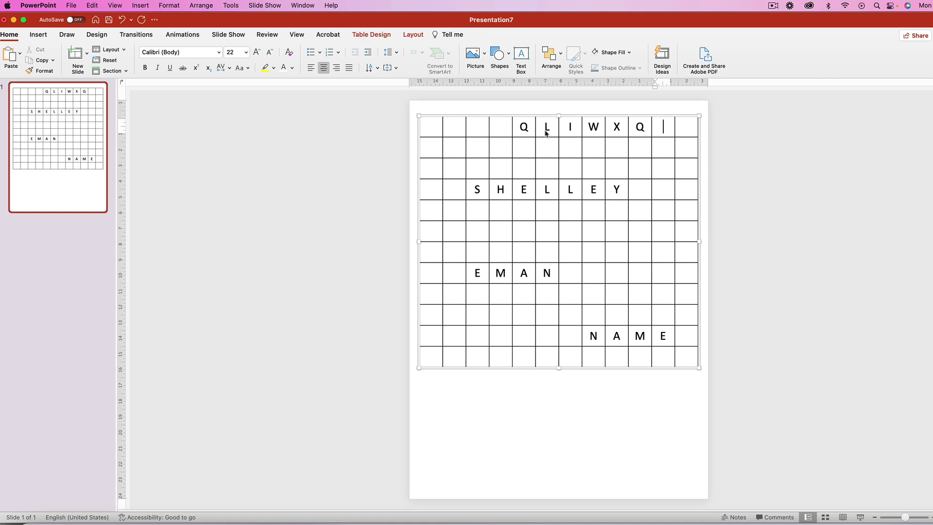
type("Y")
key("Tab")
type("T")
left_click(816, 231)
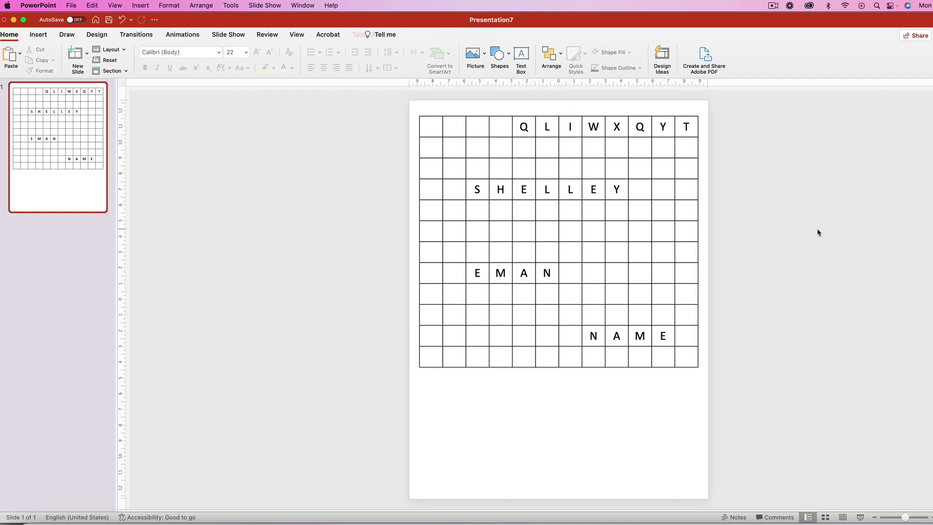
mouse_move(426, 381)
left_mouse_down()
mouse_move(450, 450)
mouse_move(725, 449)
mouse_move(694, 472)
left_mouse_up()
Add a text box below the grid listing SHELLEY, NAME, NAME, NAME.
left_click(521, 58)
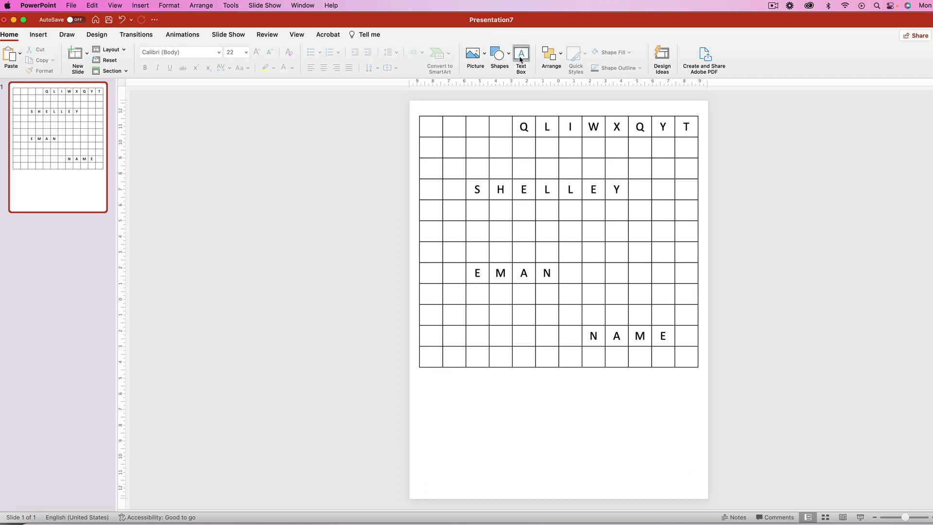
left_click(423, 391)
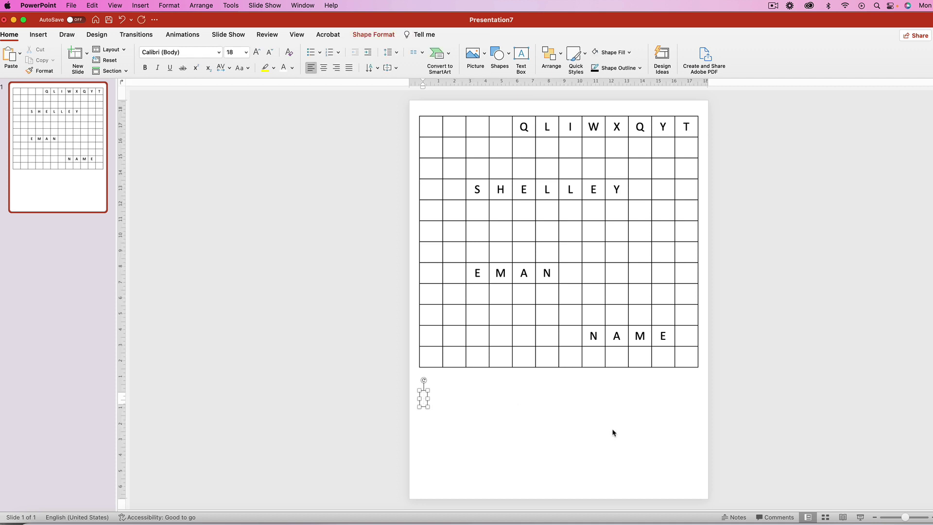
type("SHELLEY")
key("Return")
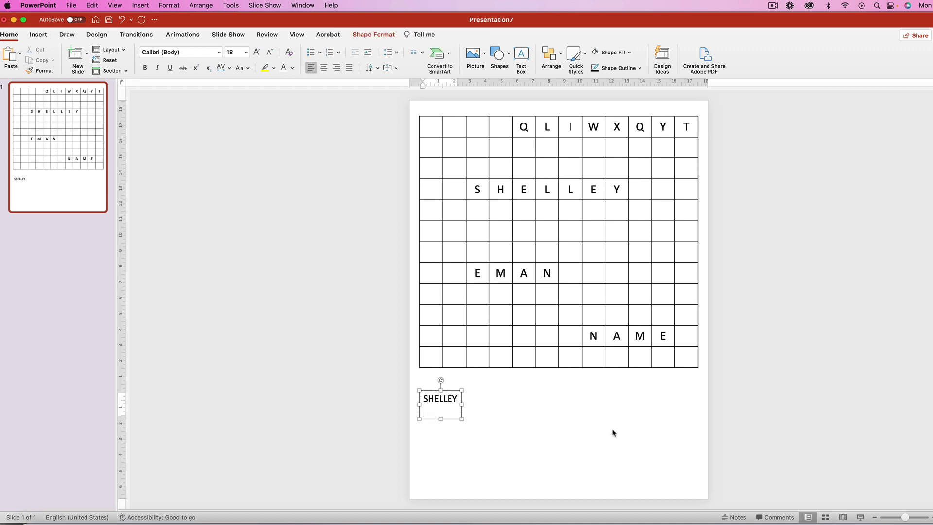
type("NAME")
key("Return")
type("MNA")
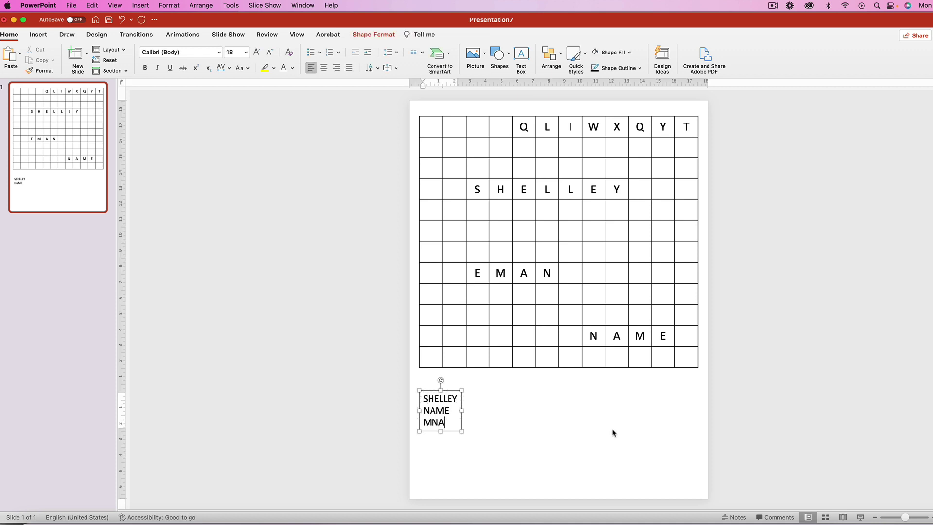
key("BackSpace")
key("BackSpace")
key("BackSpace")
type("NAME")
key("Return")
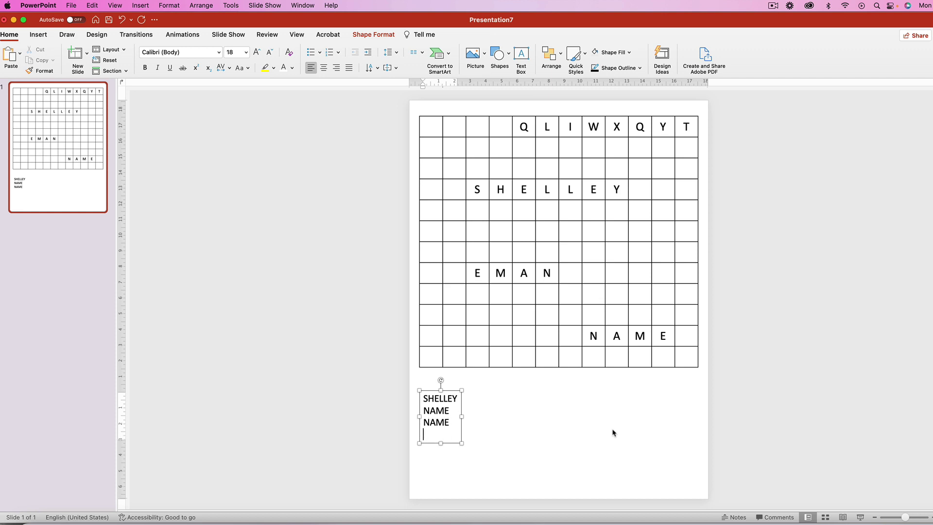
type("NAME")
left_click(461, 408)
left_click(462, 371)
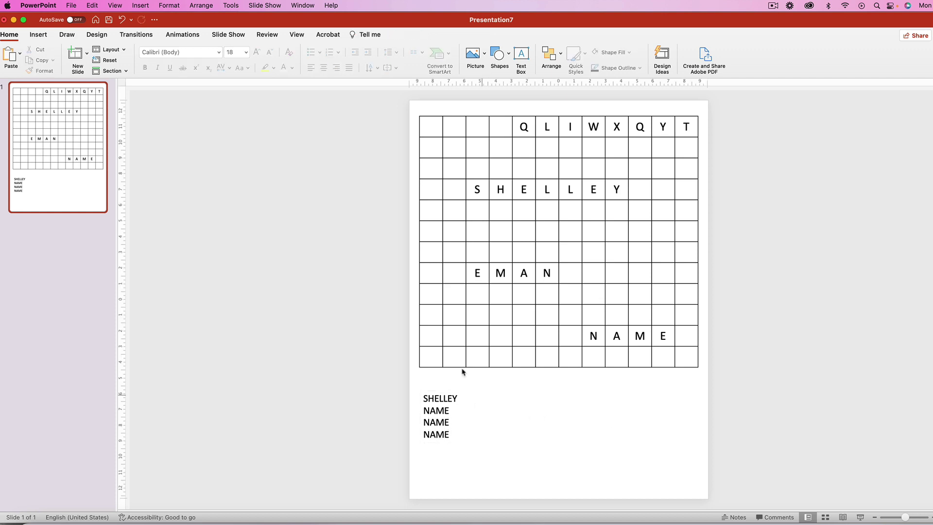
Duplicate the word list, move the copy right, and change its SHELLEY to NAME.
left_click(448, 396)
left_click(462, 406)
key("super+c")
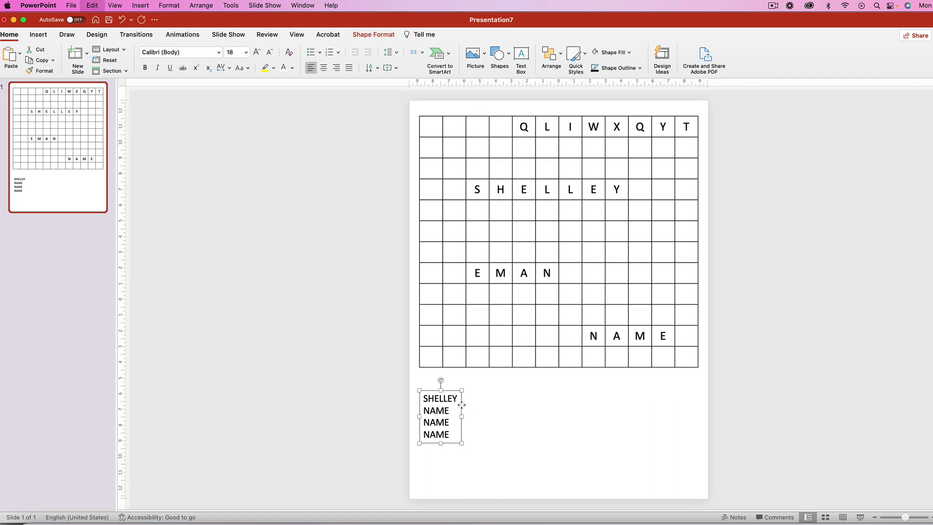
key("super+v")
left_click_drag(462, 407, 520, 405)
double_click(493, 398)
type("NAME")
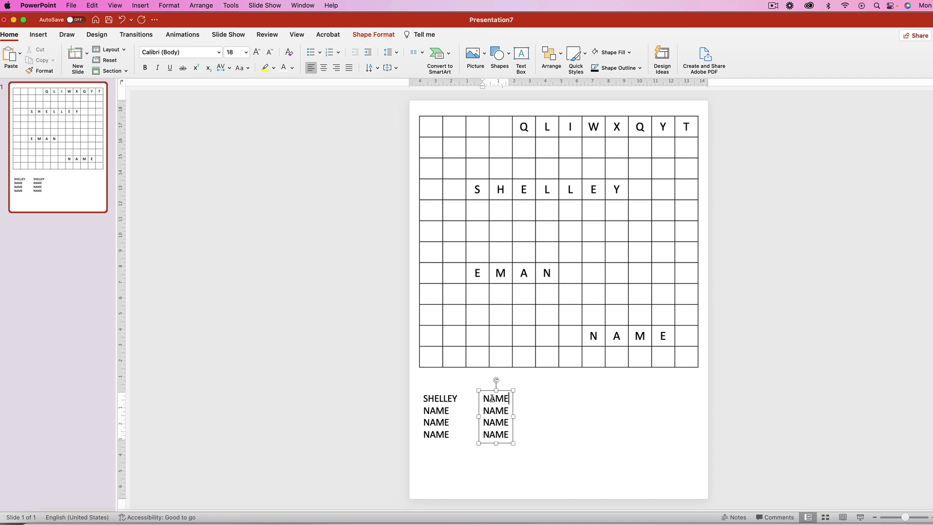
left_click(554, 421)
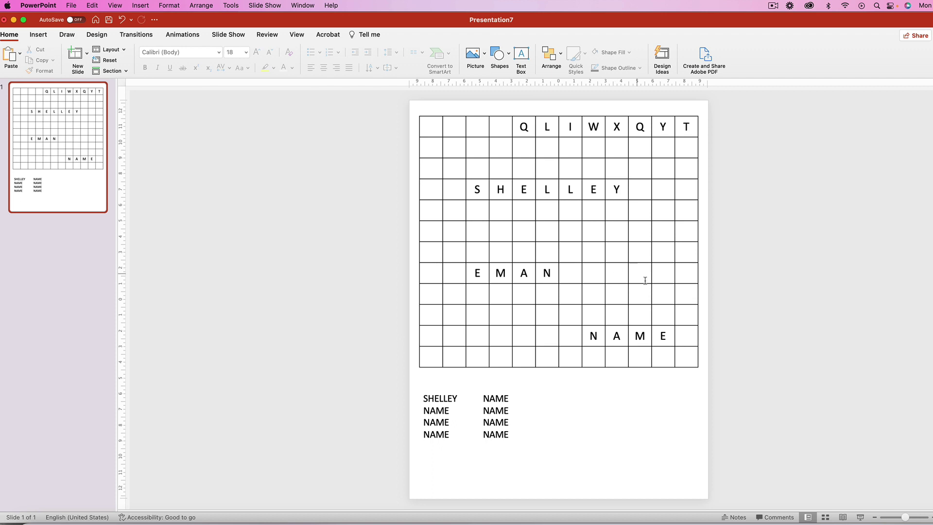
Select the whole letter grid and apply No Border from the Table Design borders menu.
left_click(681, 240)
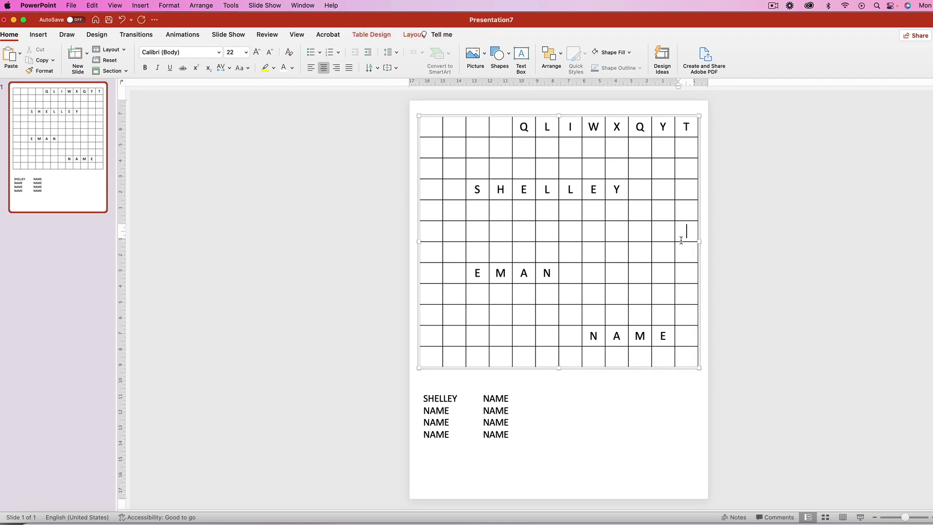
left_click(698, 212)
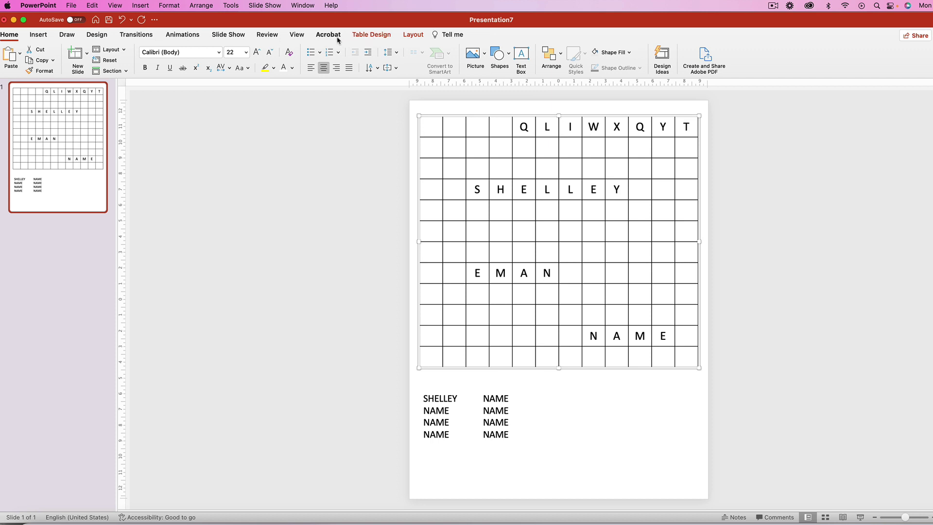
left_click(371, 35)
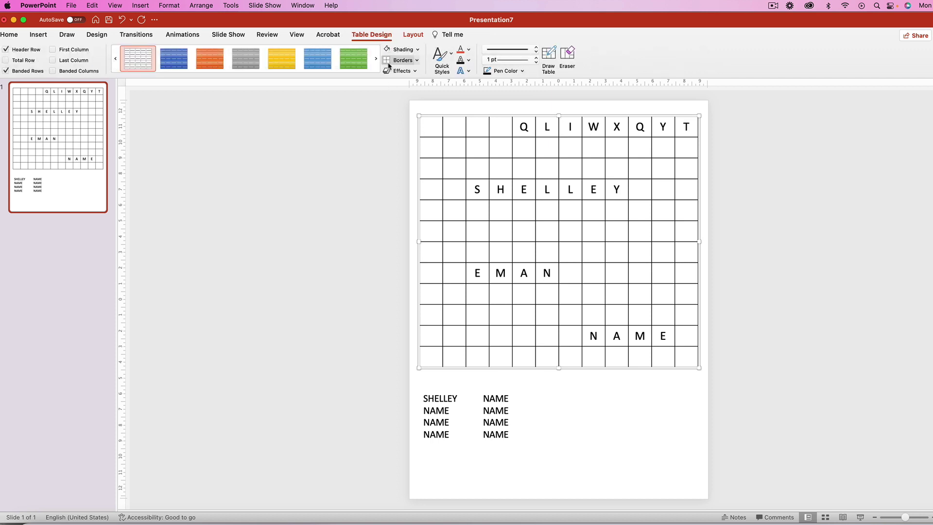
left_click(417, 60)
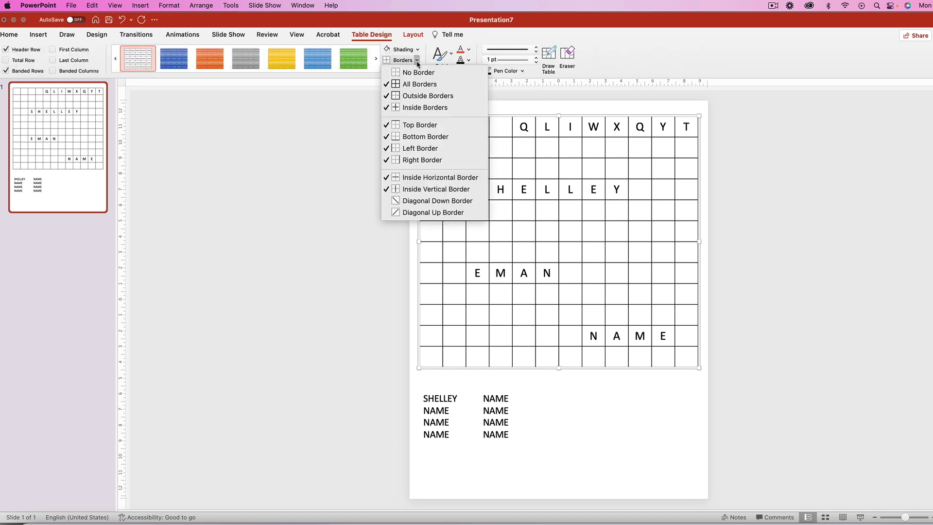
left_click(397, 73)
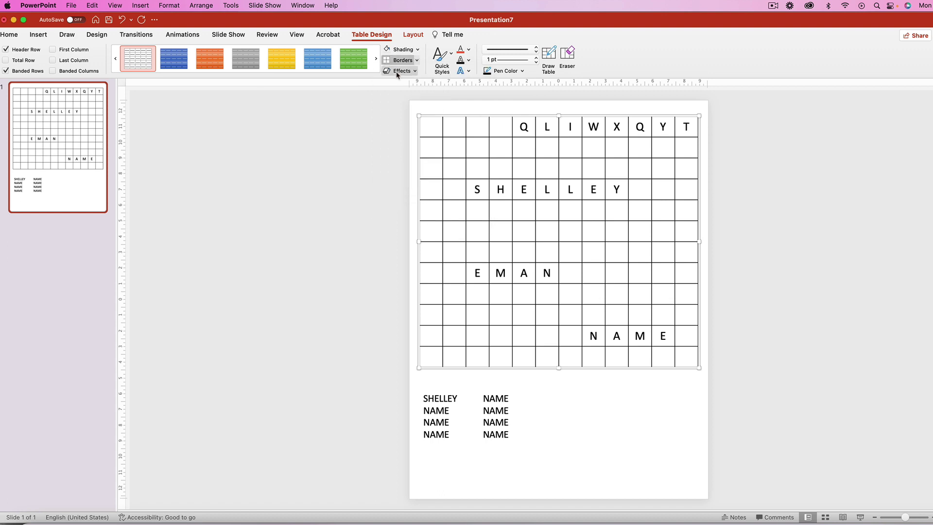
left_click(810, 302)
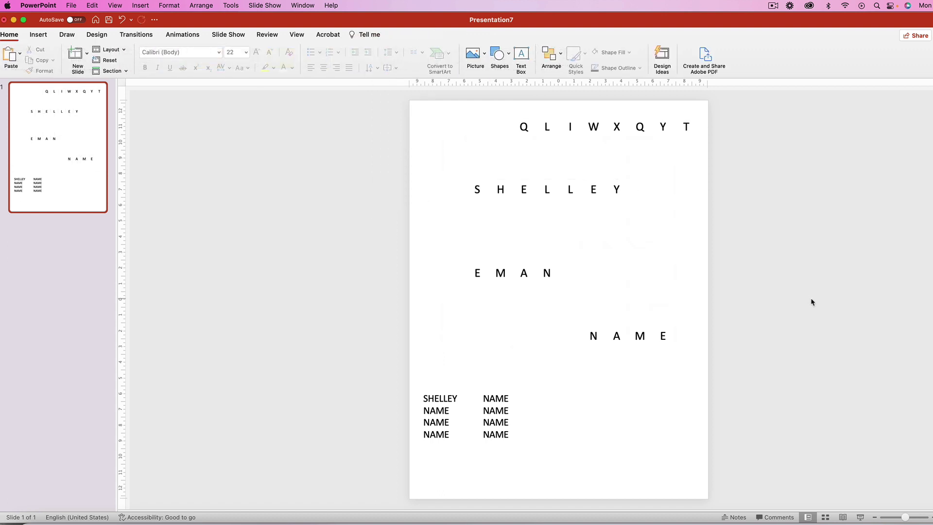